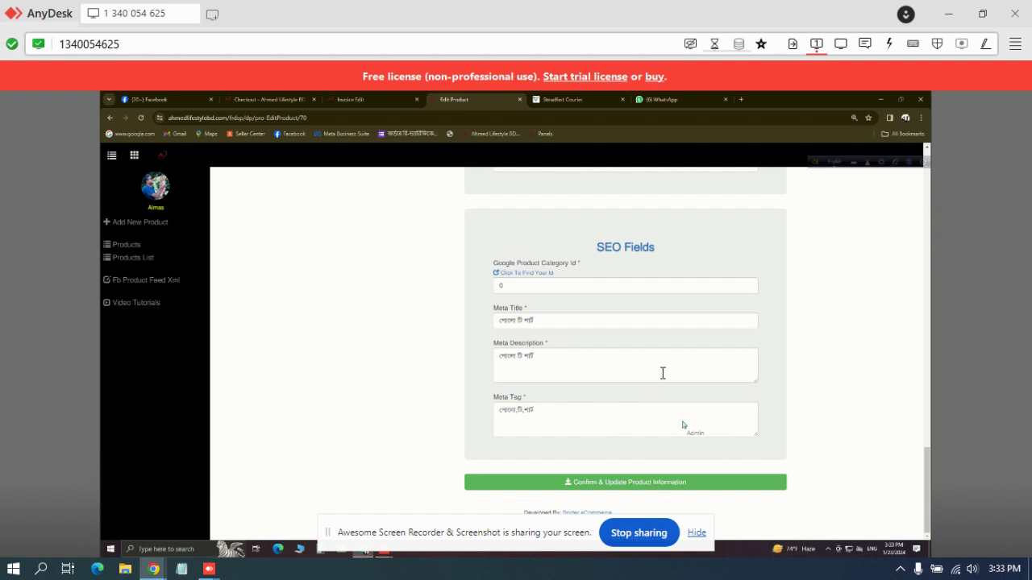
Convert the polo T-shirt product into a size variation product, ticking the matching confirmation.
{"action": "scroll", "coordinate": [663, 374], "scroll_direction": "up", "scroll_amount": 10}
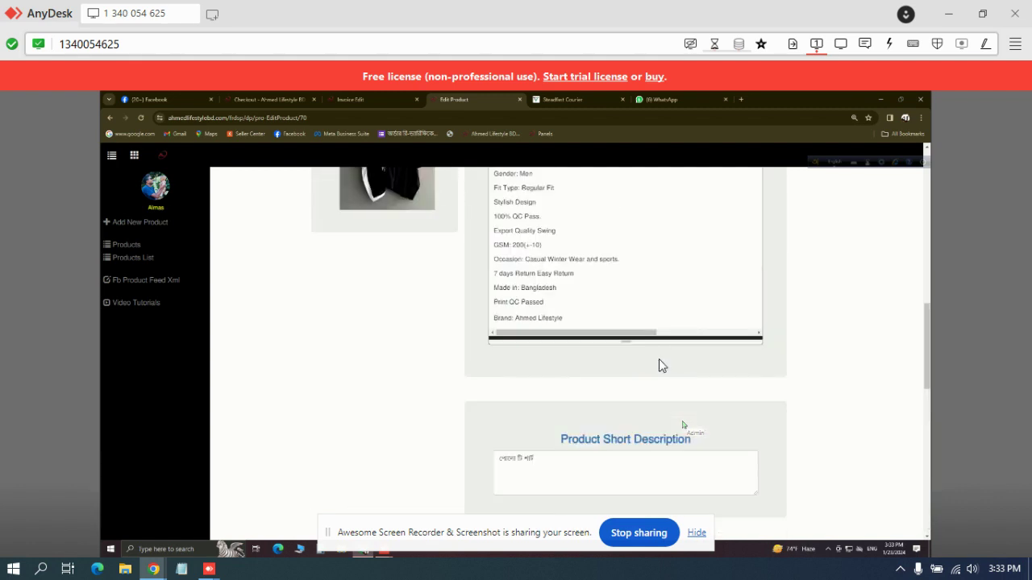
{"action": "scroll", "coordinate": [658, 365], "scroll_direction": "up", "scroll_amount": 10}
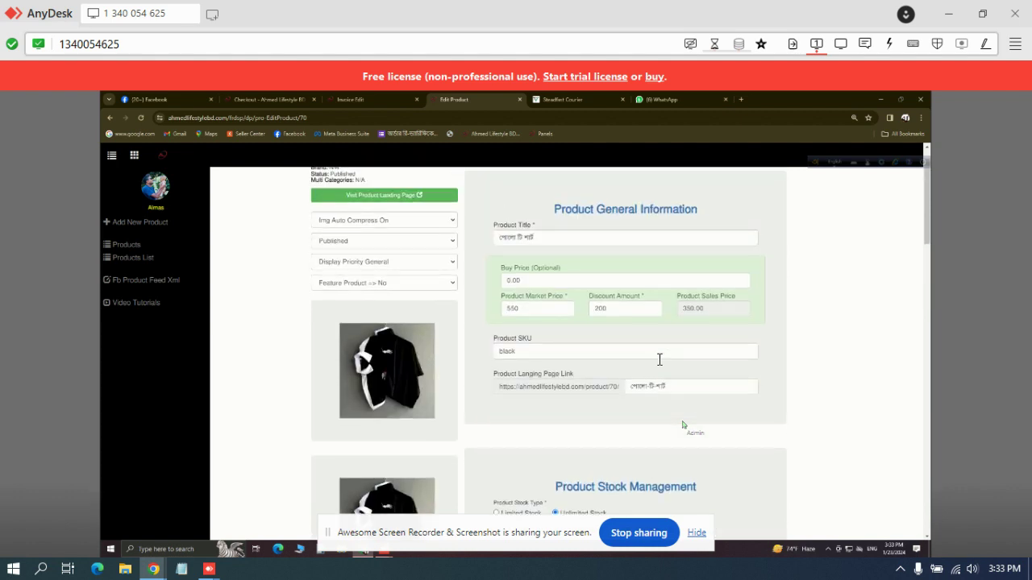
{"action": "scroll", "coordinate": [659, 360], "scroll_direction": "up", "scroll_amount": 1}
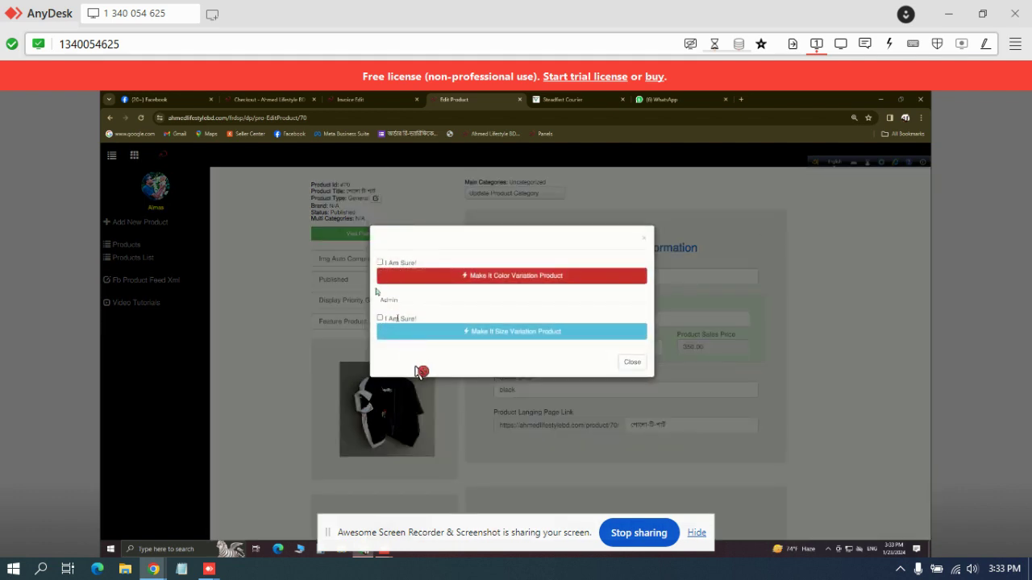
{"action": "left_click", "coordinate": [380, 320]}
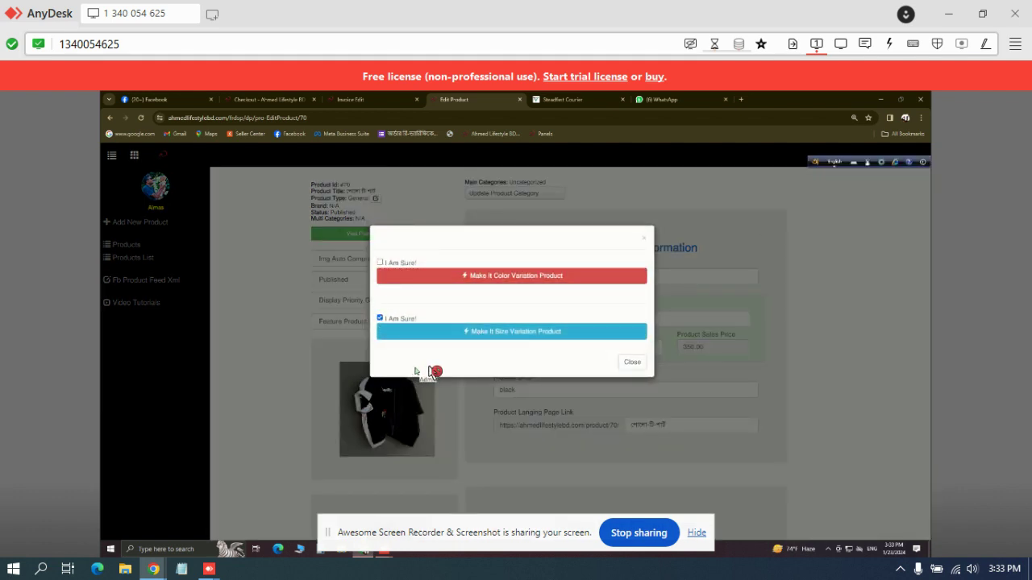
{"action": "left_click", "coordinate": [499, 334]}
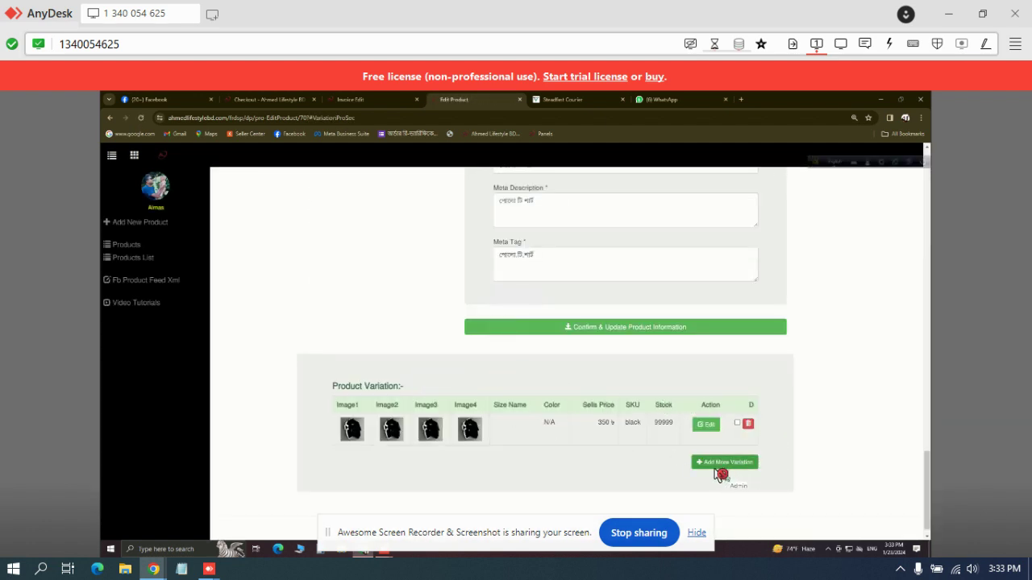
Remove the second, third and fourth product images, keeping only the first image.
{"action": "scroll", "coordinate": [690, 476], "scroll_direction": "up", "scroll_amount": 10}
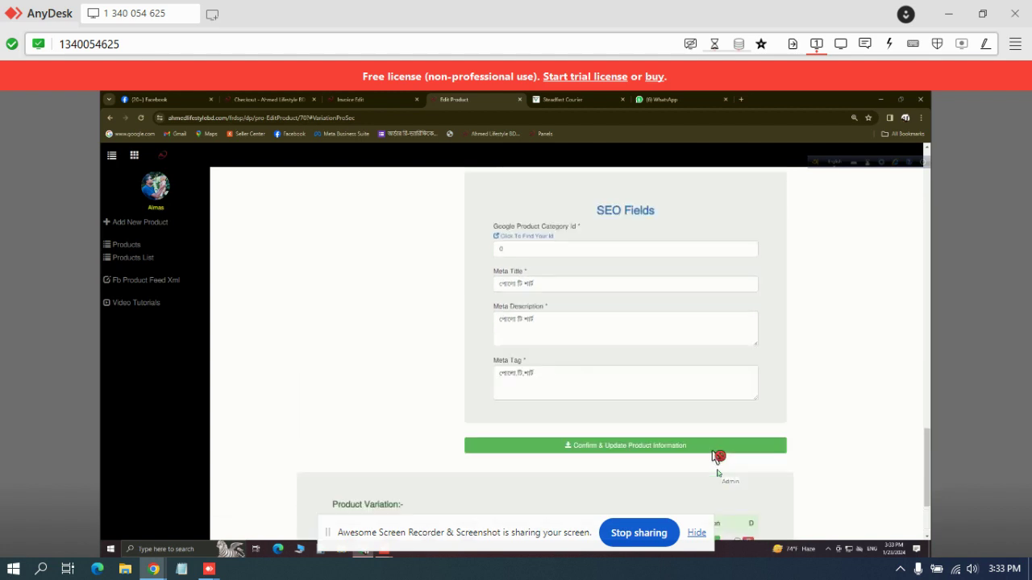
{"action": "scroll", "coordinate": [723, 464], "scroll_direction": "up", "scroll_amount": 8}
{"action": "scroll", "coordinate": [723, 452], "scroll_direction": "down", "scroll_amount": 3}
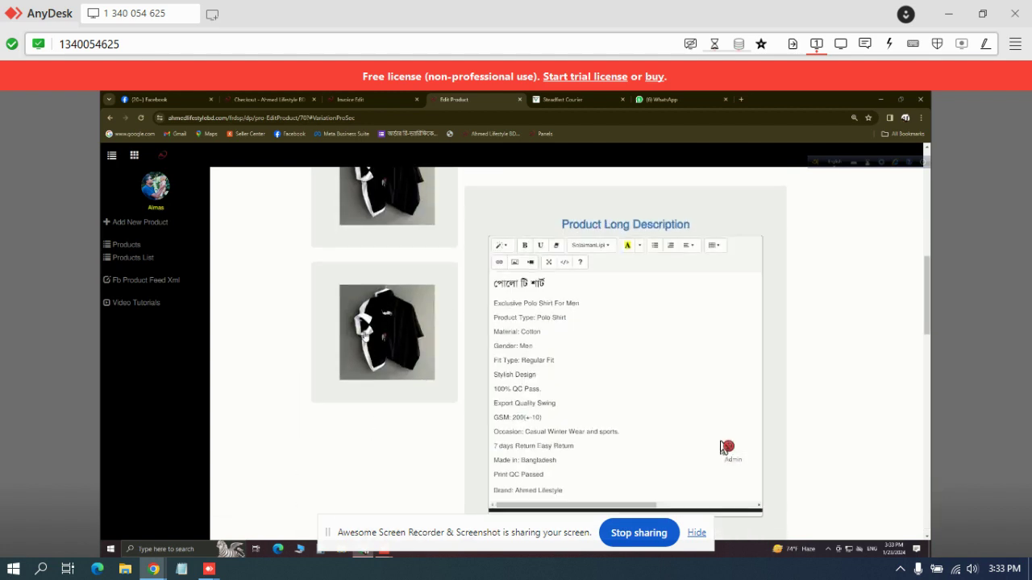
{"action": "scroll", "coordinate": [725, 445], "scroll_direction": "up", "scroll_amount": 3}
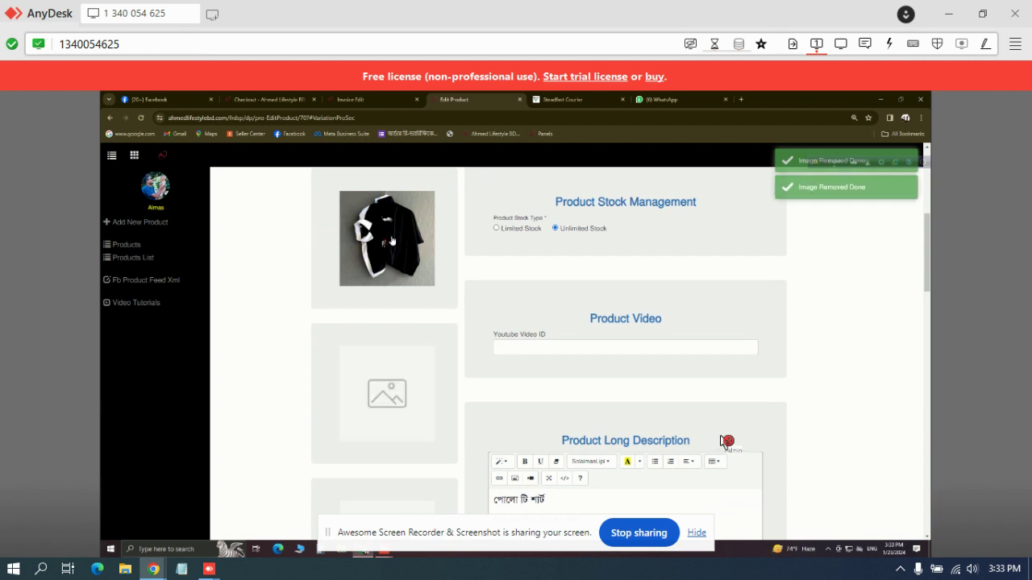
{"action": "scroll", "coordinate": [728, 440], "scroll_direction": "up", "scroll_amount": 2}
Add the size variations M, L and XL to the product.
{"action": "scroll", "coordinate": [728, 441], "scroll_direction": "down", "scroll_amount": 8}
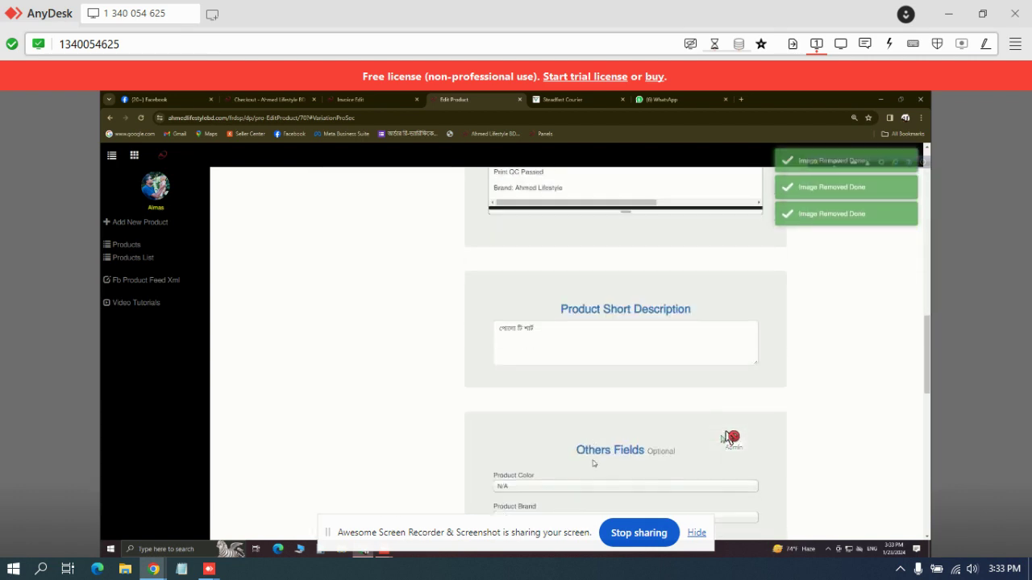
{"action": "scroll", "coordinate": [733, 435], "scroll_direction": "down", "scroll_amount": 5}
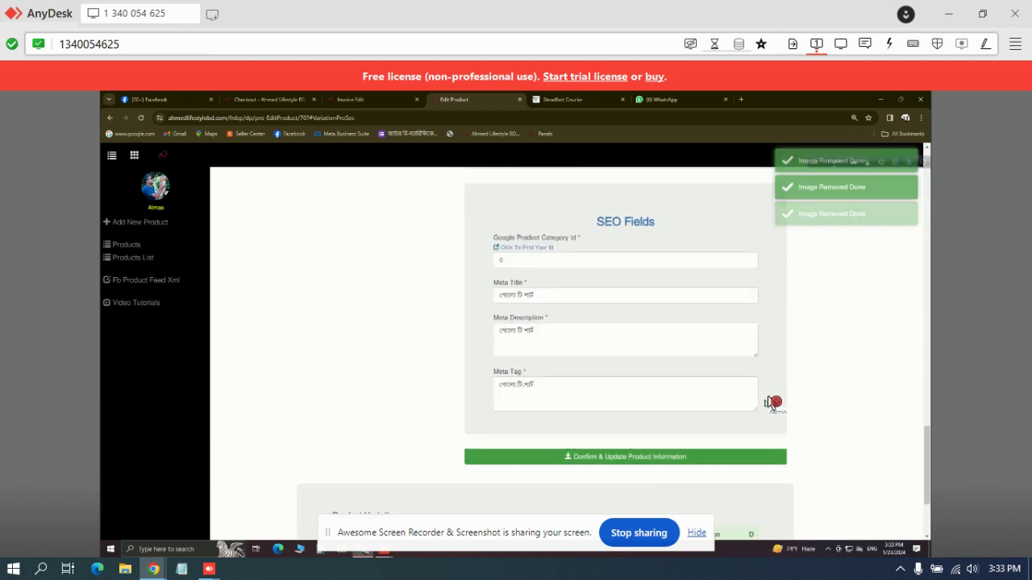
{"action": "scroll", "coordinate": [775, 404], "scroll_direction": "up", "scroll_amount": 5}
{"action": "scroll", "coordinate": [775, 404], "scroll_direction": "down", "scroll_amount": 7}
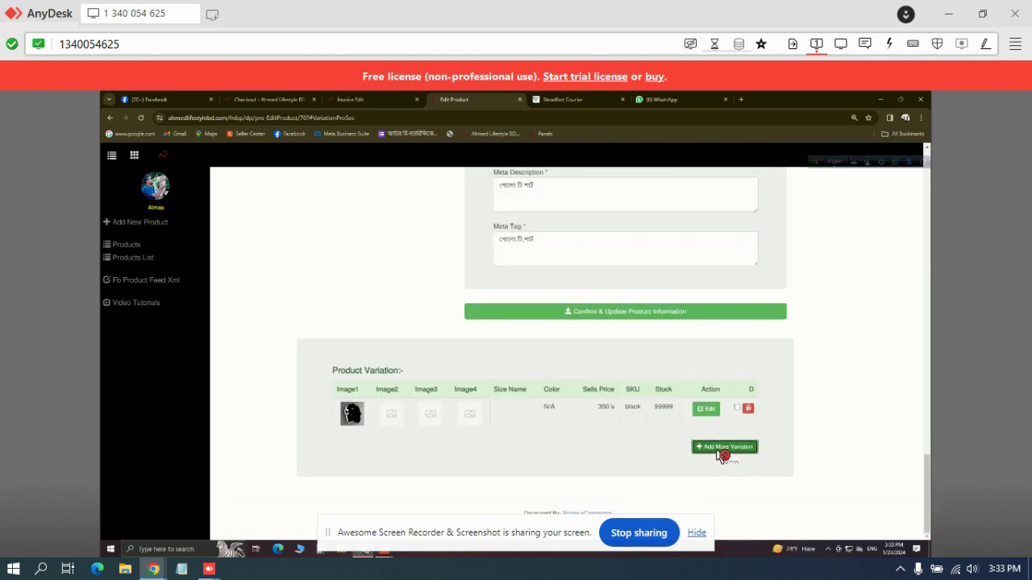
{"action": "left_click", "coordinate": [722, 449]}
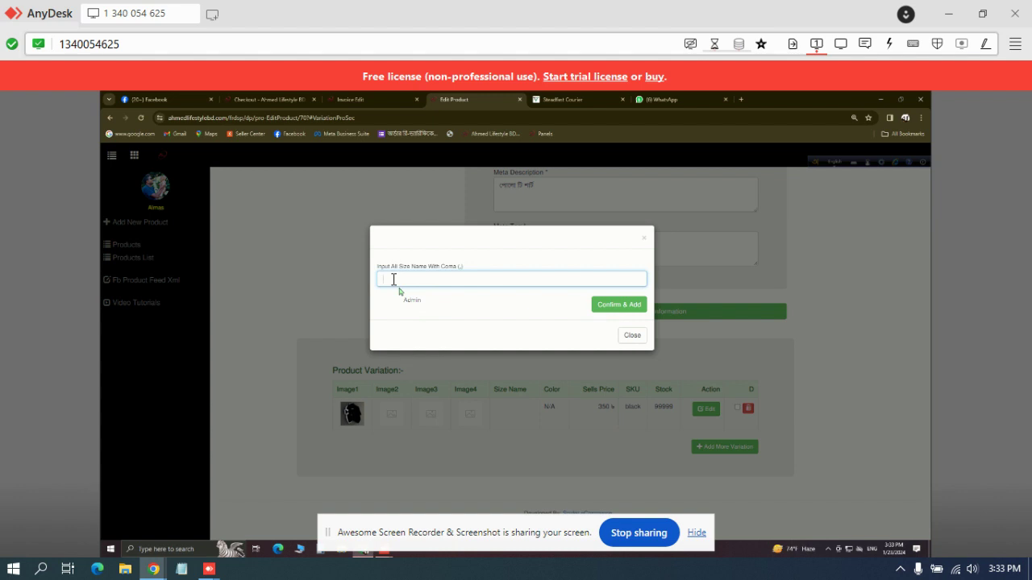
{"action": "left_click", "coordinate": [398, 283]}
{"action": "type", "text": "M, L,XL"}
{"action": "left_click", "coordinate": [619, 305]}
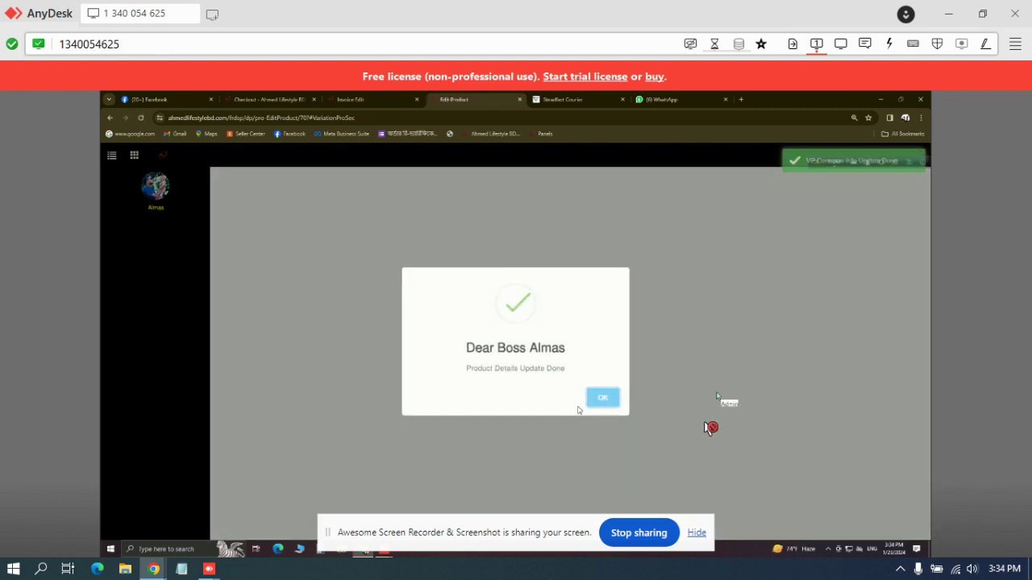
{"action": "left_click", "coordinate": [606, 399]}
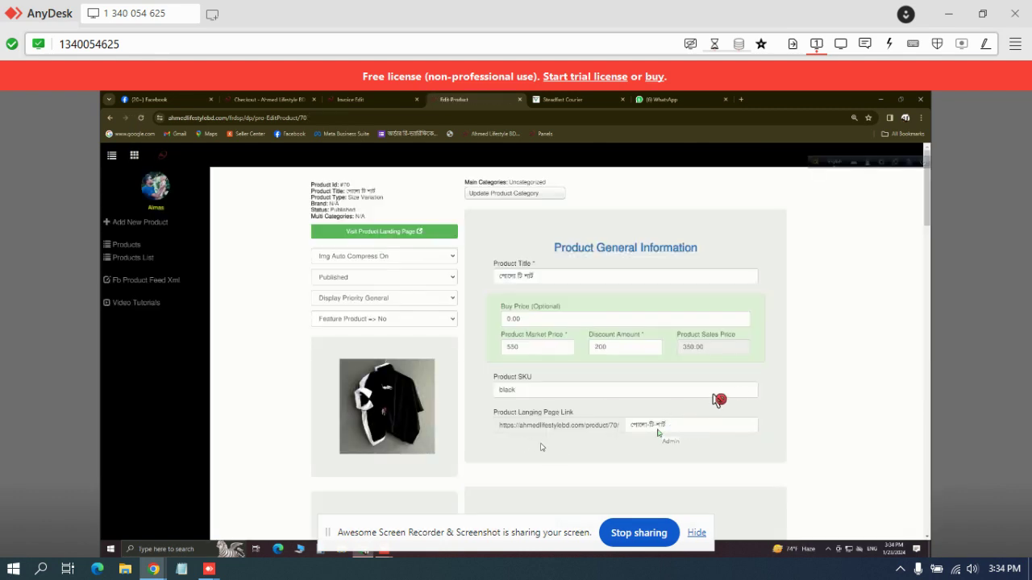
Review the product's edit page and its size rows in the product variation table.
{"action": "scroll", "coordinate": [529, 443], "scroll_direction": "down", "scroll_amount": 3}
{"action": "scroll", "coordinate": [579, 449], "scroll_direction": "down", "scroll_amount": 8}
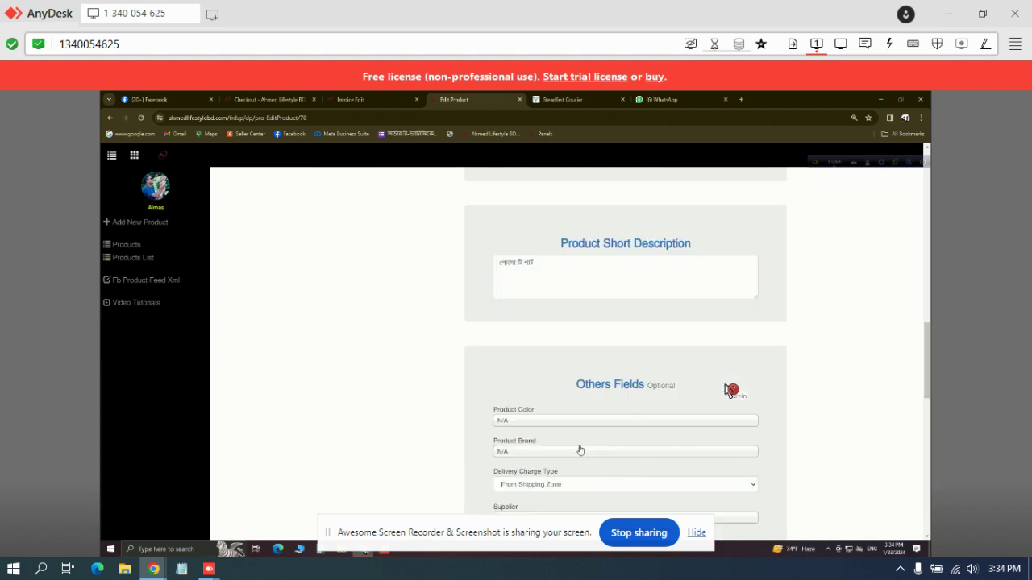
{"action": "scroll", "coordinate": [578, 450], "scroll_direction": "down", "scroll_amount": 10}
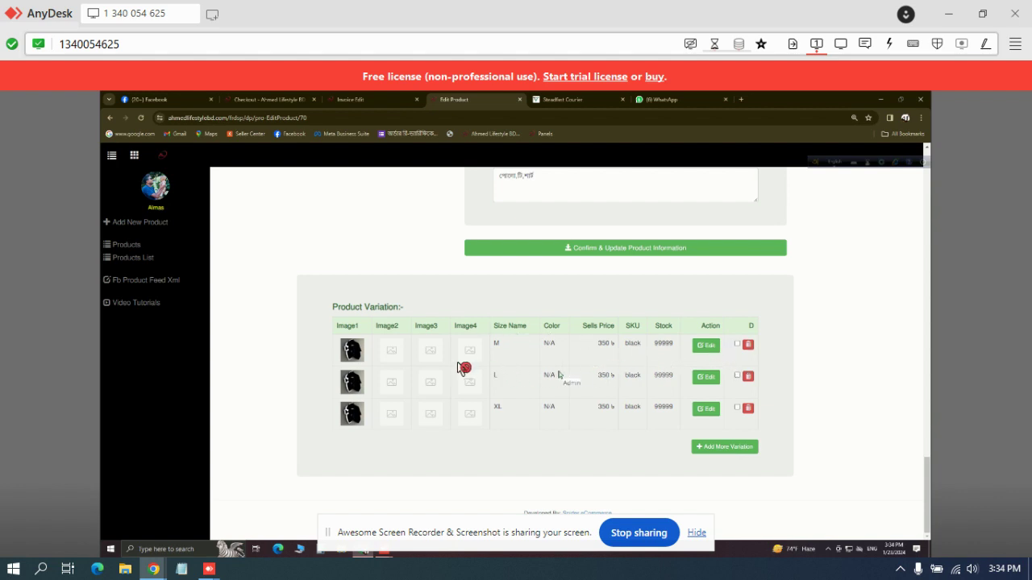
{"action": "scroll", "coordinate": [482, 366], "scroll_direction": "up", "scroll_amount": 5}
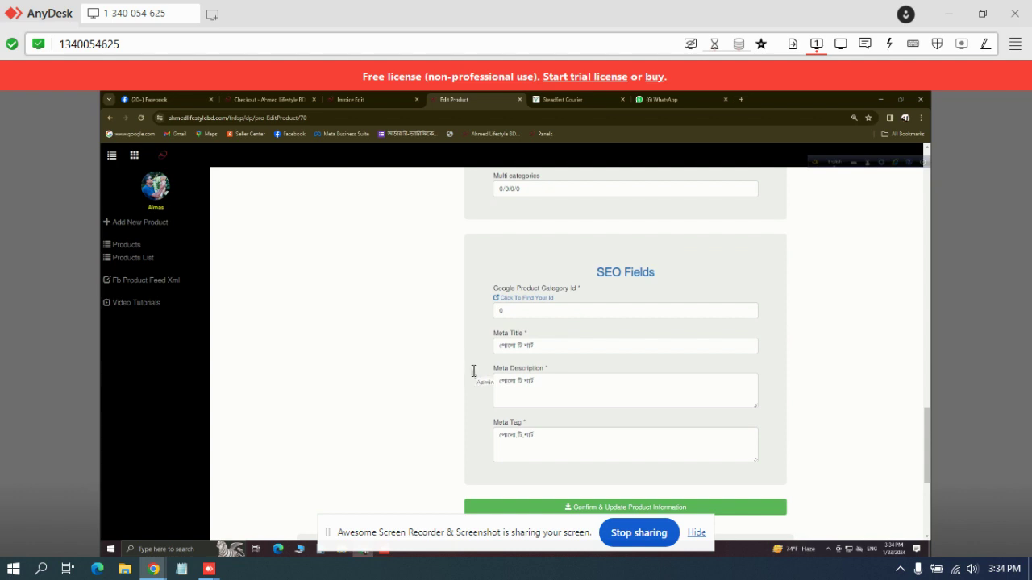
{"action": "scroll", "coordinate": [475, 377], "scroll_direction": "up", "scroll_amount": 10}
{"action": "scroll", "coordinate": [472, 376], "scroll_direction": "up", "scroll_amount": 10}
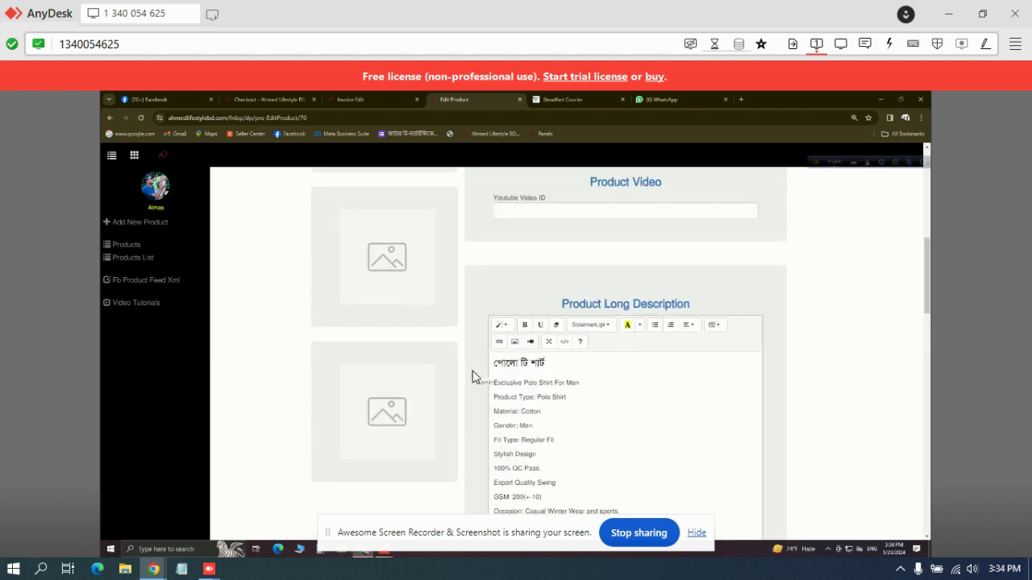
{"action": "scroll", "coordinate": [395, 320], "scroll_direction": "down", "scroll_amount": 20}
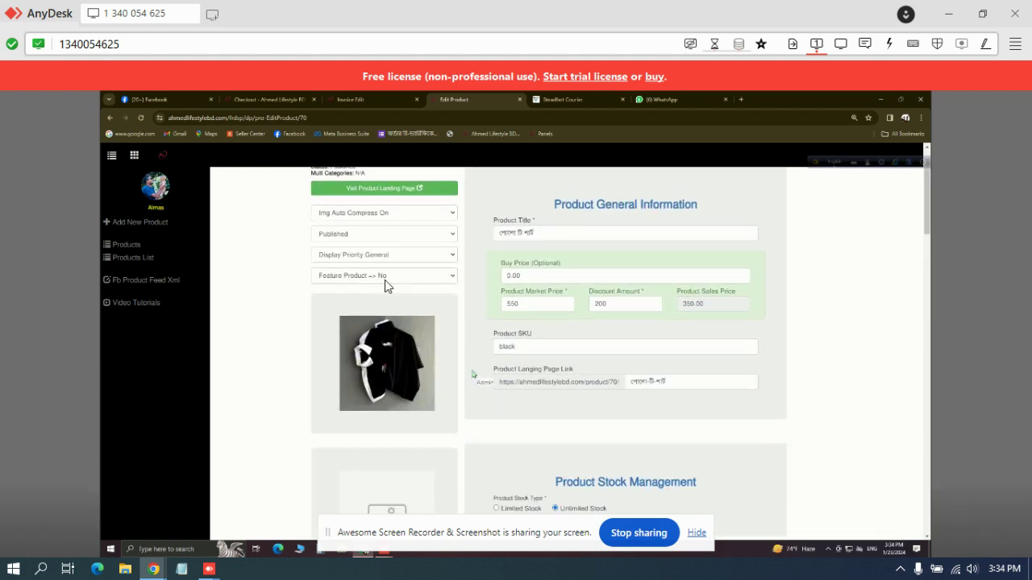
{"action": "scroll", "coordinate": [435, 342], "scroll_direction": "down", "scroll_amount": 5}
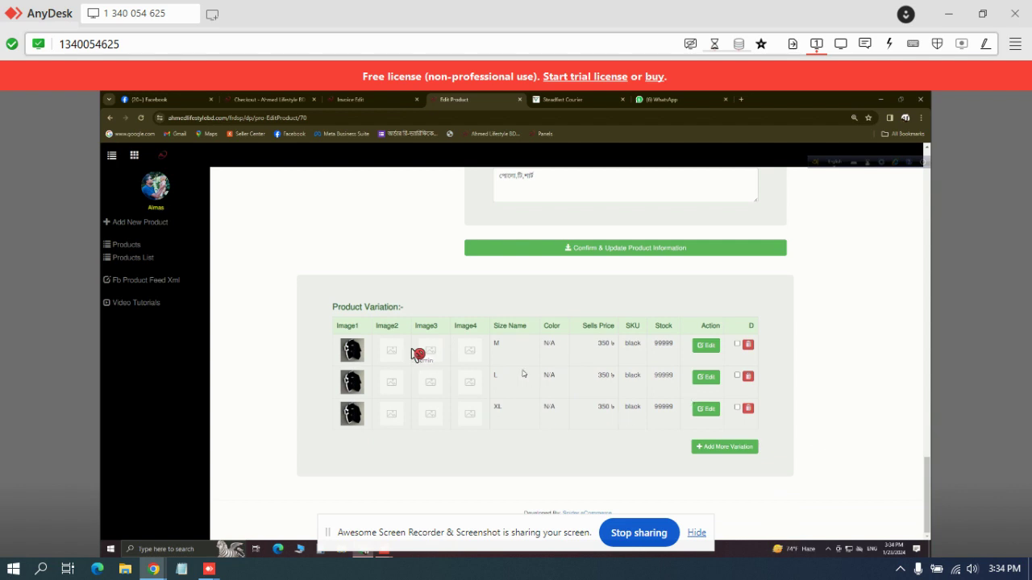
{"action": "scroll", "coordinate": [471, 342], "scroll_direction": "up", "scroll_amount": 3}
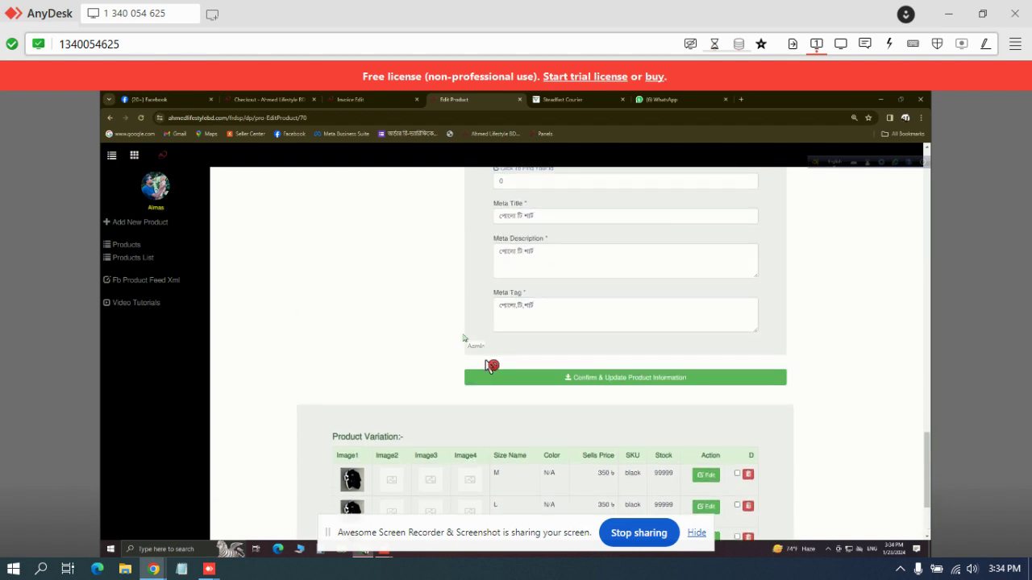
{"action": "scroll", "coordinate": [362, 390], "scroll_direction": "down", "scroll_amount": 3}
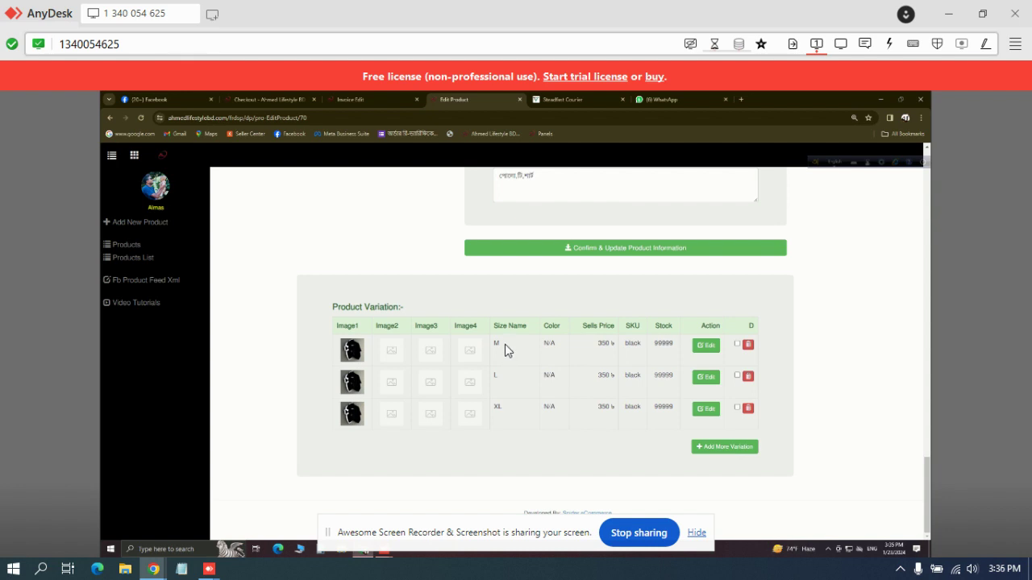
Edit the M variation, changing its size name to "M ( Chest-38".
{"action": "left_click", "coordinate": [707, 354]}
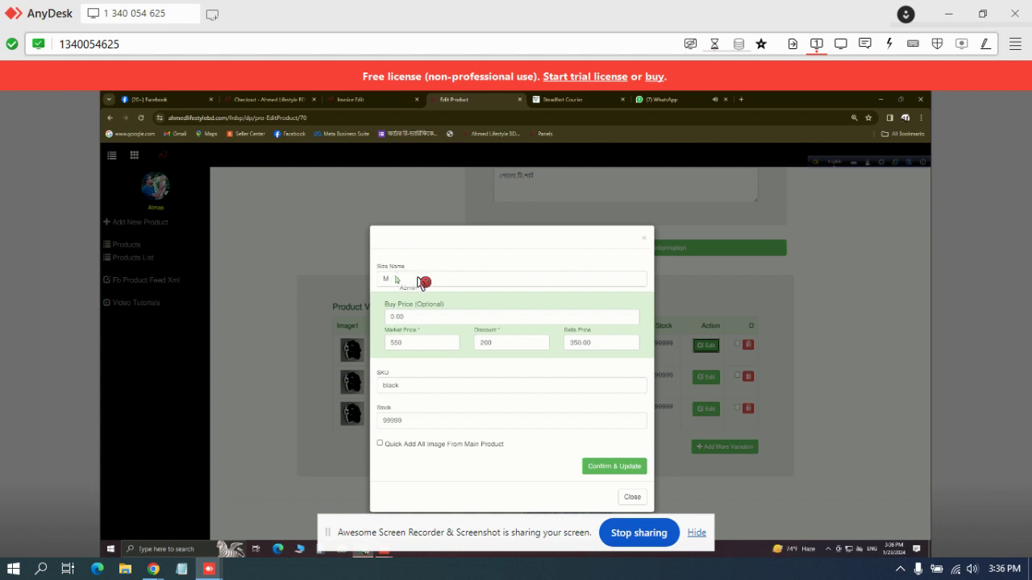
{"action": "left_click", "coordinate": [471, 278]}
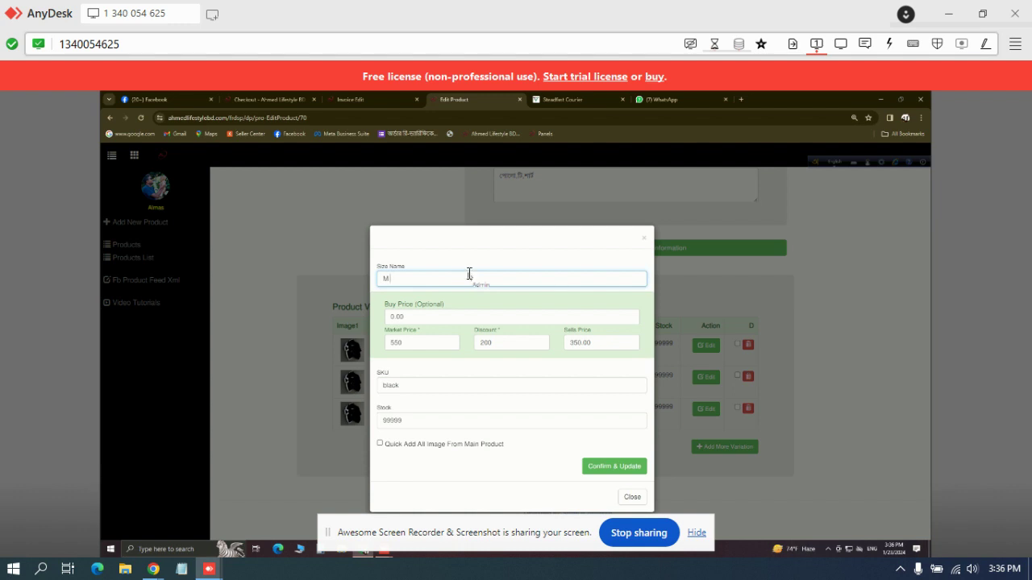
{"action": "type", "text": "("}
{"action": "left_click", "coordinate": [470, 279]}
{"action": "type", "text": "S"}
{"action": "left_click", "coordinate": [469, 279]}
{"action": "key", "text": "BackSpace"}
{"action": "key", "text": "BackSpace"}
{"action": "type", "text": "Chea"}
{"action": "left_click", "coordinate": [472, 278]}
{"action": "type", "text": "-38)"}
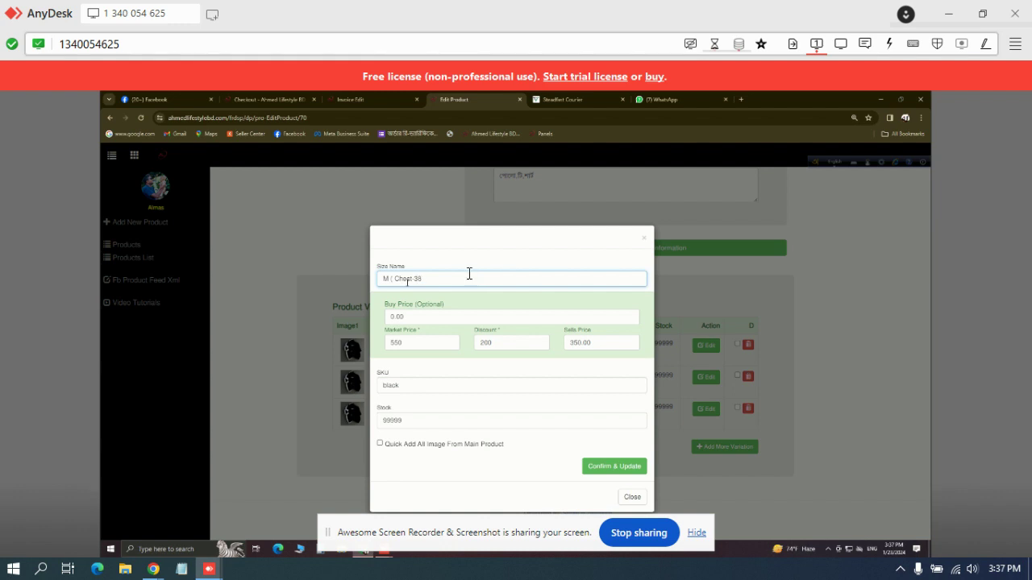